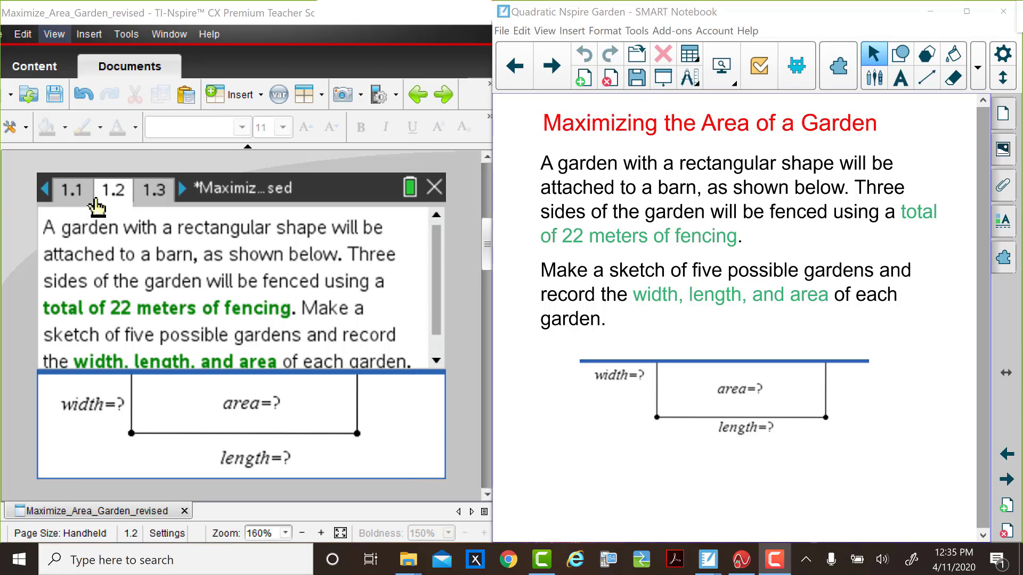
# Show the title page 1.1 of the Maximize_Area_Garden_revised document
pyautogui.click(64, 198)
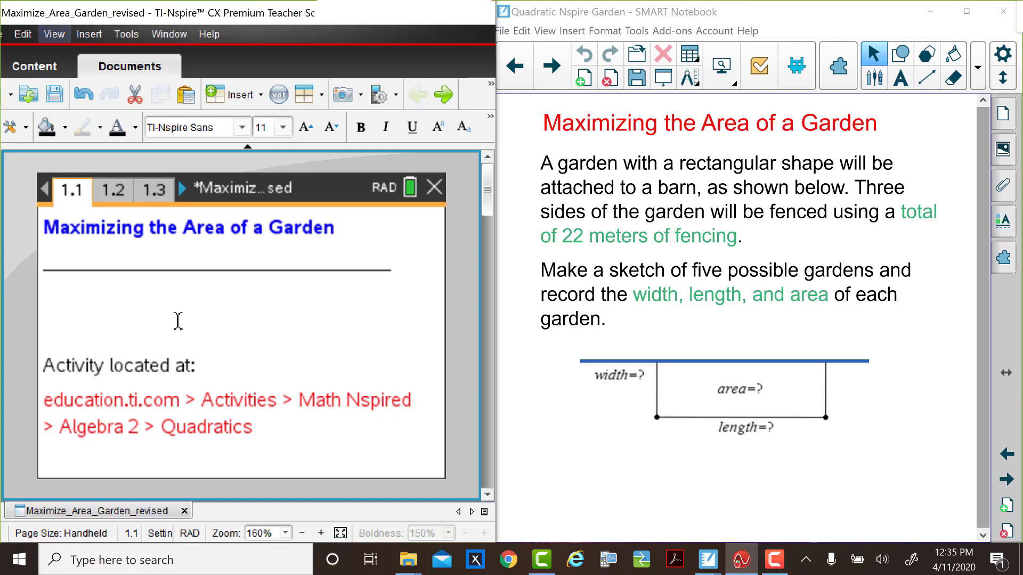
# Return to page 1.2 with the 22-meter fencing problem and its width/length/area diagram
pyautogui.click(113, 190)
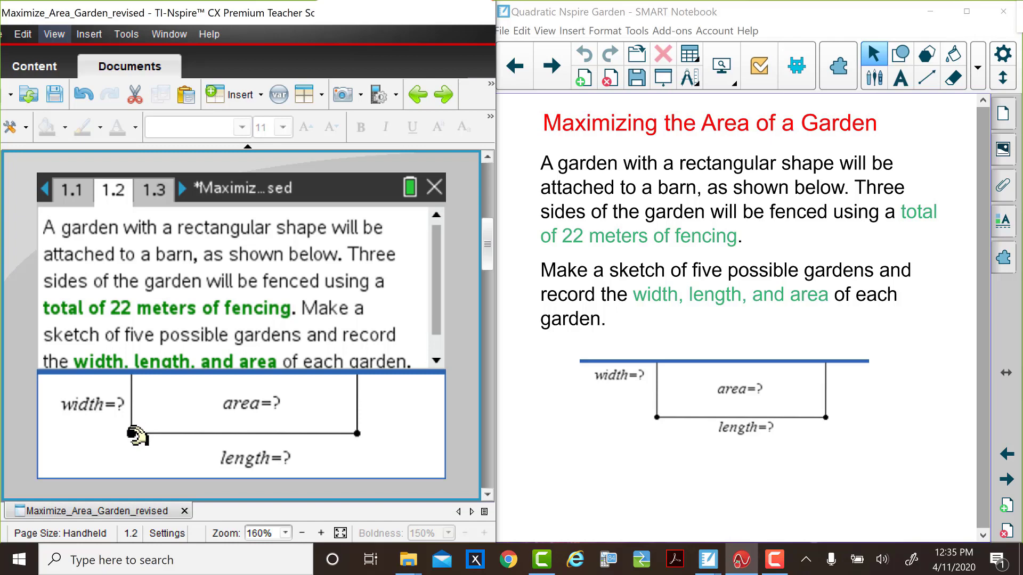
# Drag the garden rectangle's lower-left corner slightly down and right, then switch to SMART Notebook
pyautogui.click(132, 433)
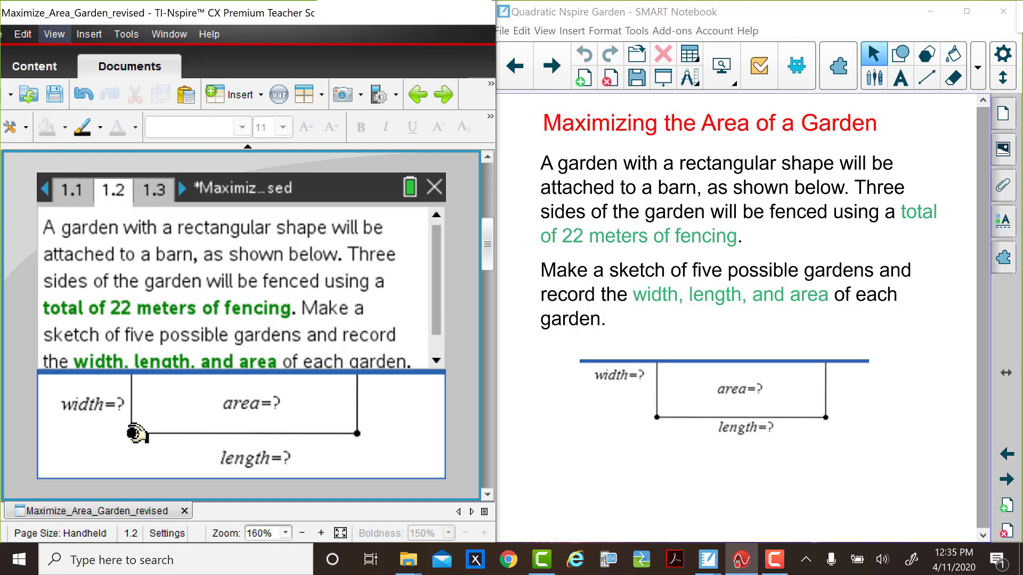
pyautogui.moveTo(132, 434)
pyautogui.mouseDown()
pyautogui.moveTo(149, 477)
pyautogui.moveTo(154, 444)
pyautogui.moveTo(230, 446)
pyautogui.moveTo(127, 446)
pyautogui.moveTo(129, 437)
pyautogui.mouseUp()
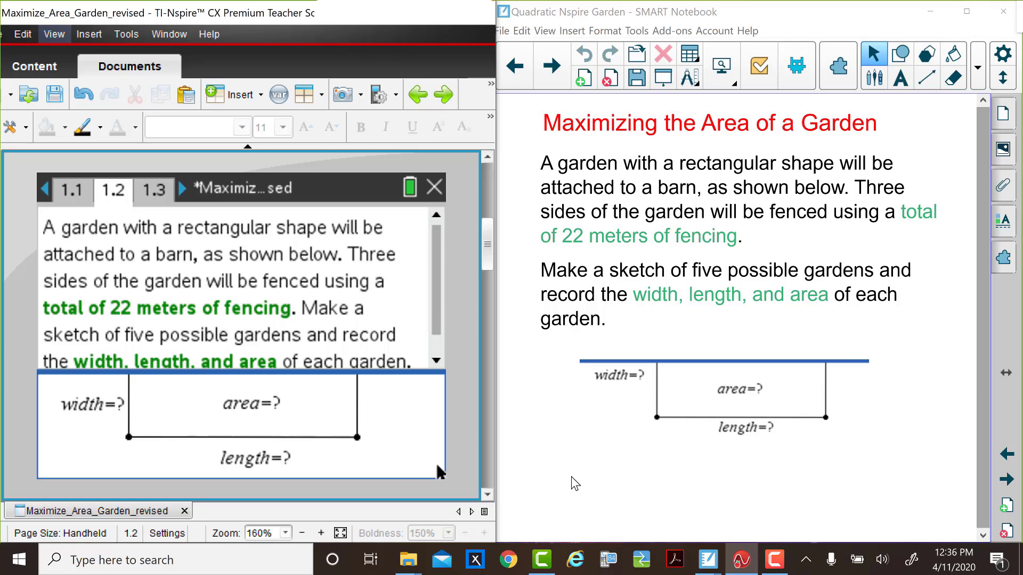
pyautogui.click(579, 488)
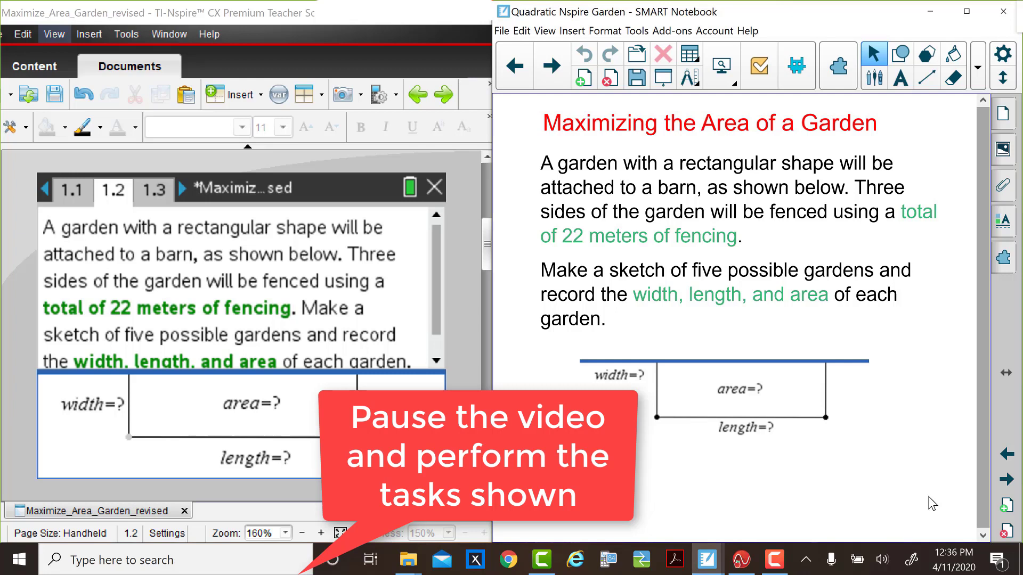
# Advance SMART Notebook to the empty Width, Length, Area table slide, then return to TI-Nspire
pyautogui.click(1007, 483)
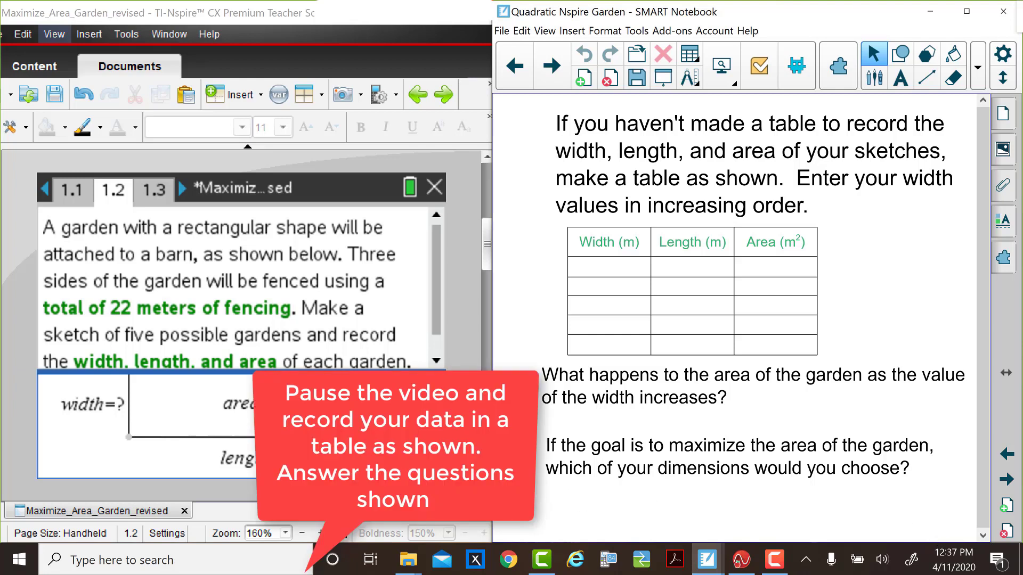
pyautogui.click(129, 437)
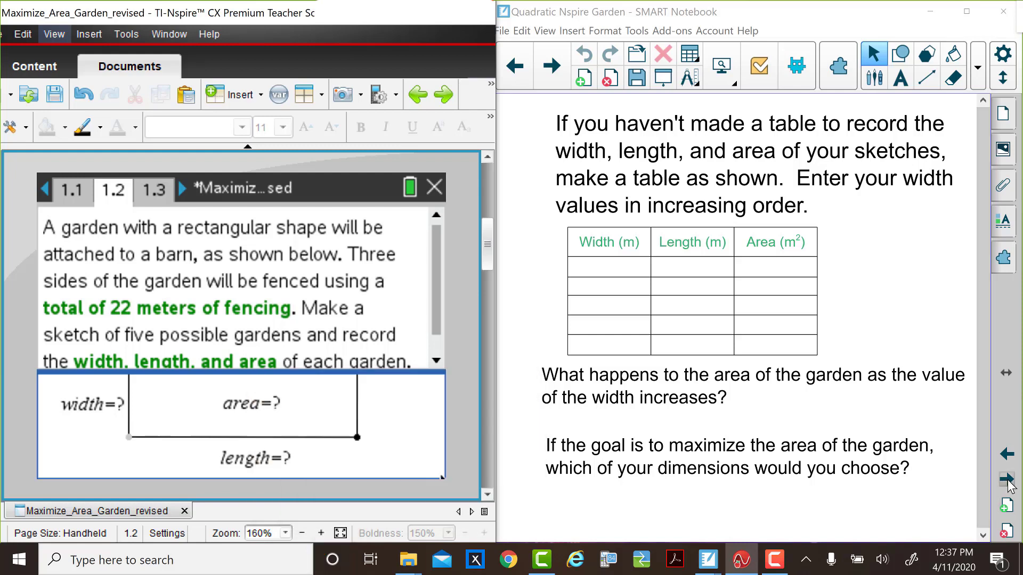
# Advance SMART Notebook to the completed table of widths 2, 4, 6, 7, 8 and their areas
pyautogui.click(1007, 482)
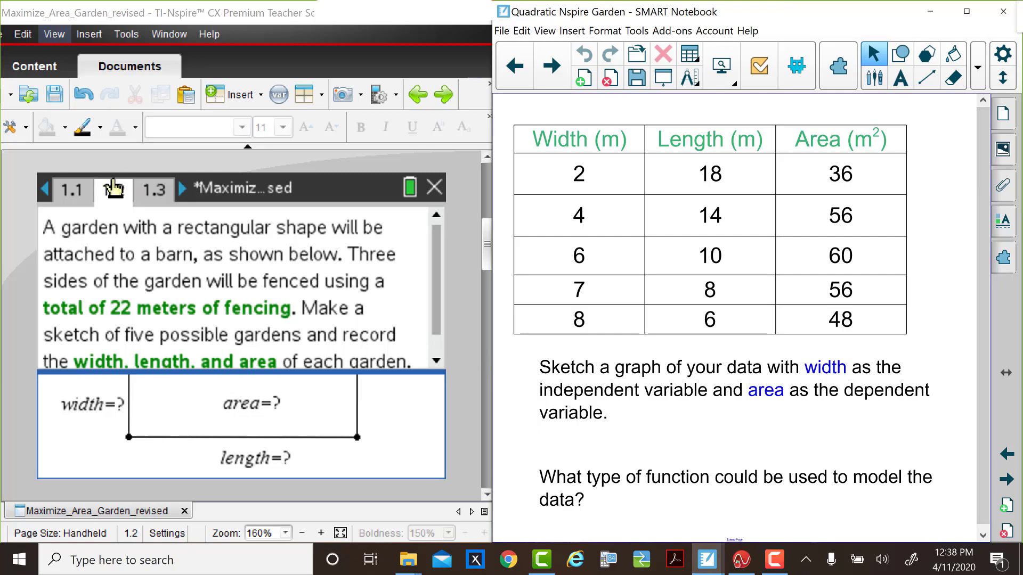
# Check the page 1.3 data (B1 = 36), open the page 1.4 scatter plot, and advance Notebook to the equation prompts
pyautogui.click(155, 193)
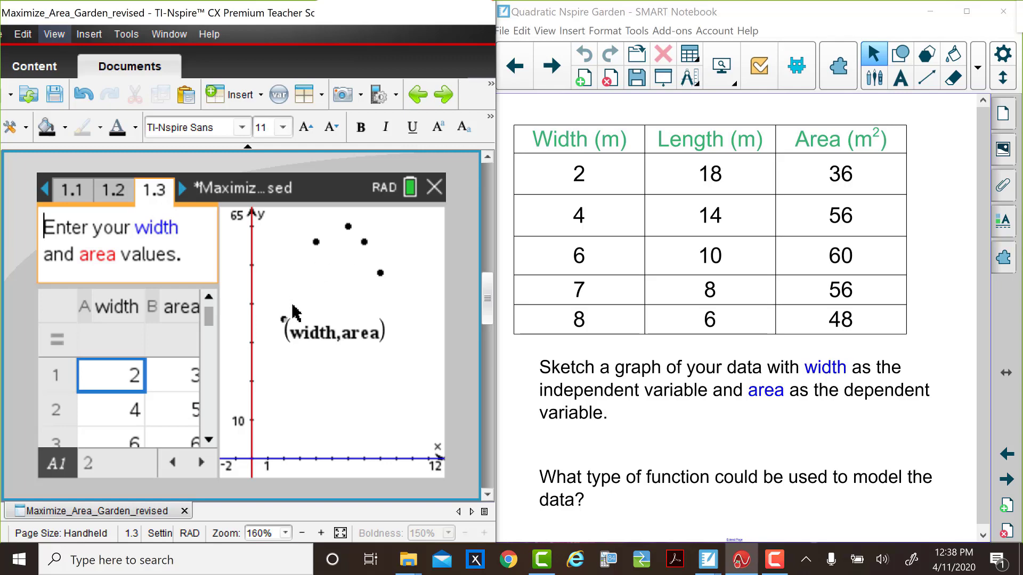
pyautogui.press('Right')
pyautogui.click(169, 383)
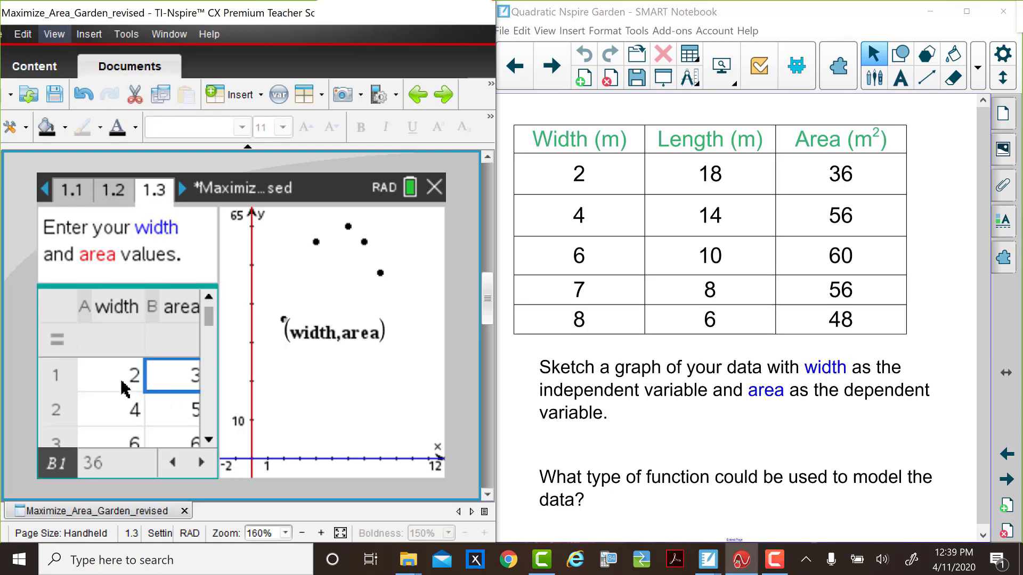
pyautogui.click(182, 190)
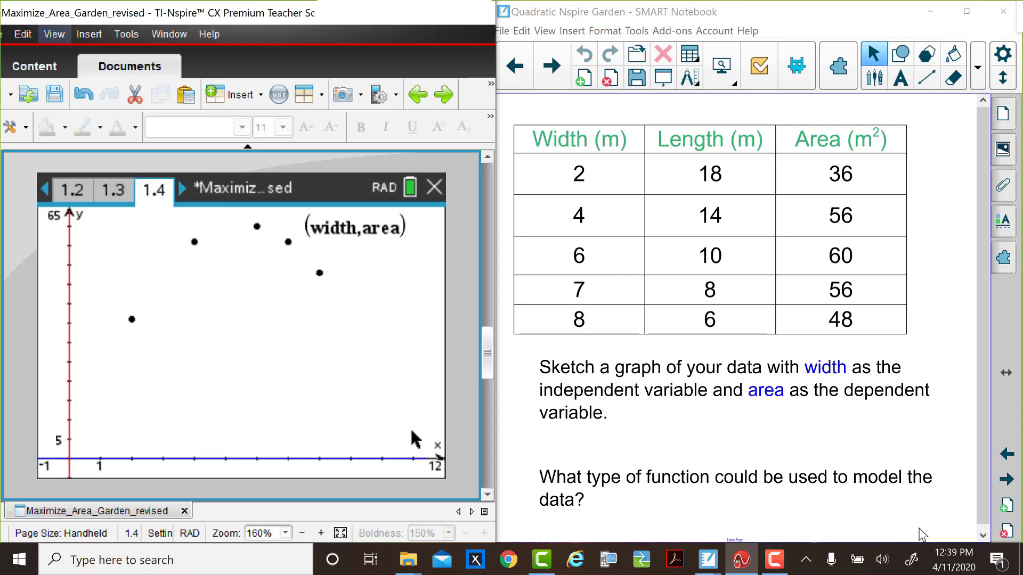
pyautogui.click(1007, 481)
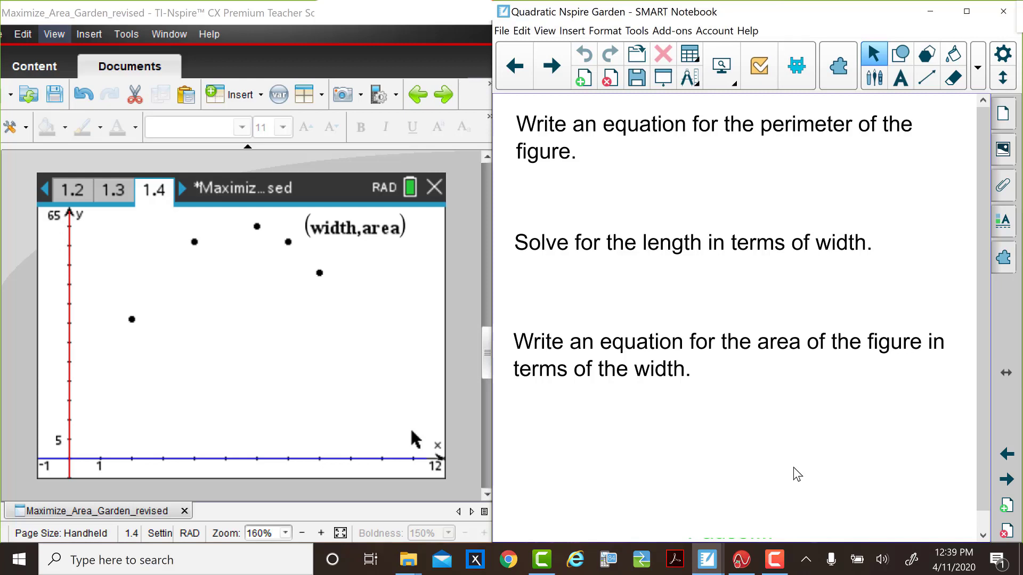
# Select the Pens tool in SMART Notebook's toolbar
pyautogui.click(874, 77)
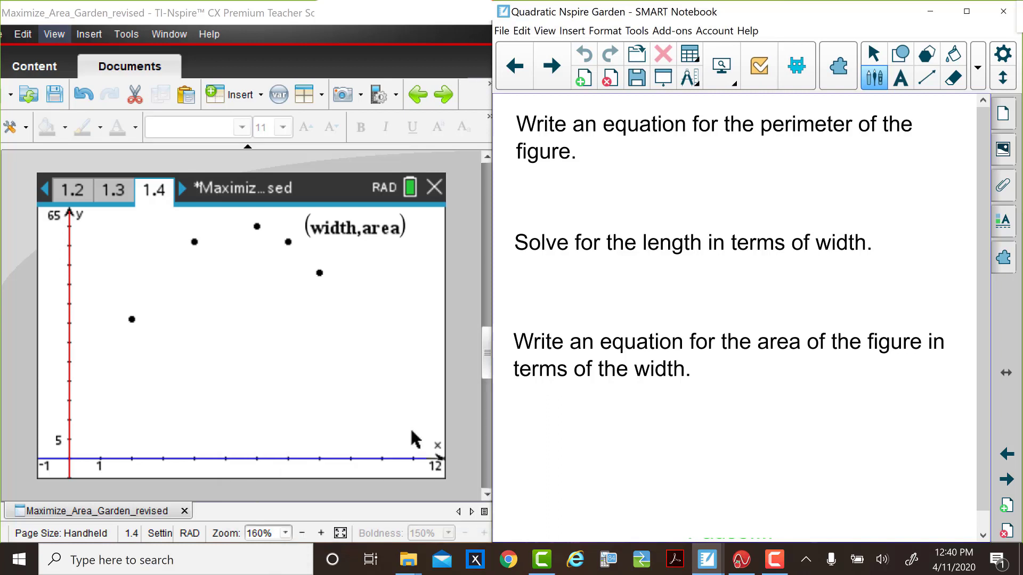
# Handwrite the perimeter equation 2w + l = 22 beside the first prompt
pyautogui.moveTo(597, 158)
pyautogui.mouseDown()
pyautogui.moveTo(618, 161)
pyautogui.moveTo(618, 182)
pyautogui.moveTo(592, 211)
pyautogui.moveTo(602, 193)
pyautogui.moveTo(623, 212)
pyautogui.moveTo(639, 183)
pyautogui.moveTo(642, 197)
pyautogui.moveTo(659, 187)
pyautogui.moveTo(666, 201)
pyautogui.moveTo(682, 198)
pyautogui.moveTo(682, 182)
pyautogui.moveTo(729, 170)
pyautogui.moveTo(731, 199)
pyautogui.moveTo(743, 184)
pyautogui.moveTo(763, 211)
pyautogui.moveTo(790, 164)
pyautogui.moveTo(780, 149)
pyautogui.moveTo(806, 211)
pyautogui.mouseUp()
pyautogui.moveTo(822, 171)
pyautogui.mouseDown()
pyautogui.moveTo(850, 170)
pyautogui.moveTo(838, 193)
pyautogui.moveTo(851, 195)
pyautogui.mouseUp()
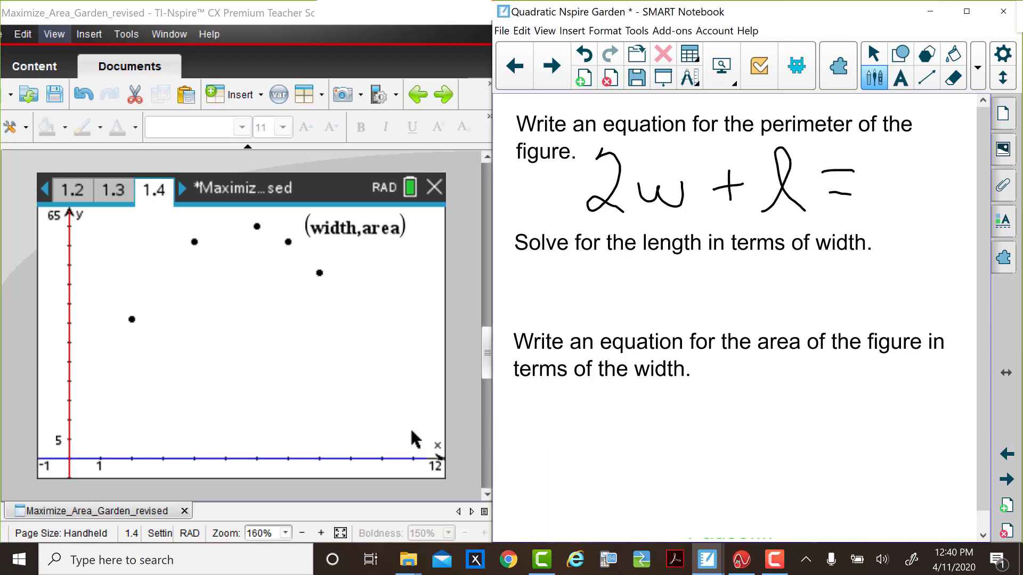
pyautogui.moveTo(890, 158)
pyautogui.mouseDown()
pyautogui.moveTo(901, 189)
pyautogui.moveTo(875, 213)
pyautogui.moveTo(903, 209)
pyautogui.mouseUp()
pyautogui.moveTo(923, 160)
pyautogui.mouseDown()
pyautogui.moveTo(942, 205)
pyautogui.moveTo(927, 208)
pyautogui.moveTo(929, 190)
pyautogui.moveTo(954, 214)
pyautogui.mouseUp()
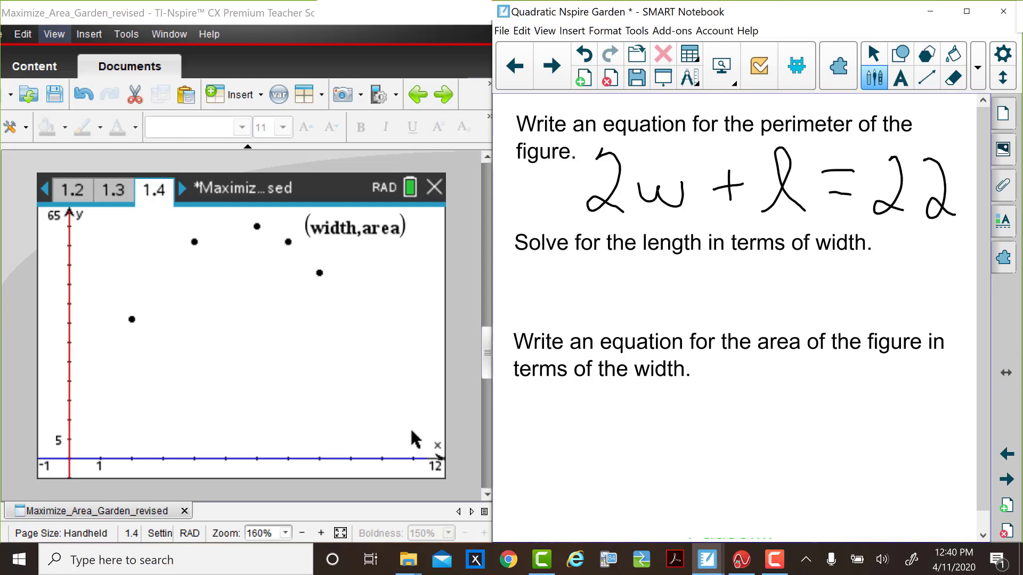
# Handwrite l = 22 − 2w under the length prompt
pyautogui.moveTo(570, 314)
pyautogui.mouseDown()
pyautogui.moveTo(621, 268)
pyautogui.moveTo(647, 318)
pyautogui.mouseUp()
pyautogui.click(659, 283)
pyautogui.moveTo(660, 282)
pyautogui.mouseDown()
pyautogui.moveTo(688, 282)
pyautogui.moveTo(689, 302)
pyautogui.moveTo(717, 275)
pyautogui.moveTo(732, 282)
pyautogui.moveTo(719, 320)
pyautogui.moveTo(742, 320)
pyautogui.mouseUp()
pyautogui.moveTo(764, 285)
pyautogui.mouseDown()
pyautogui.moveTo(774, 324)
pyautogui.moveTo(792, 328)
pyautogui.moveTo(805, 296)
pyautogui.moveTo(829, 296)
pyautogui.moveTo(864, 272)
pyautogui.moveTo(874, 288)
pyautogui.moveTo(864, 311)
pyautogui.moveTo(854, 304)
pyautogui.moveTo(887, 326)
pyautogui.mouseUp()
pyautogui.moveTo(904, 289)
pyautogui.mouseDown()
pyautogui.moveTo(908, 312)
pyautogui.moveTo(924, 316)
pyautogui.moveTo(939, 287)
pyautogui.mouseUp()
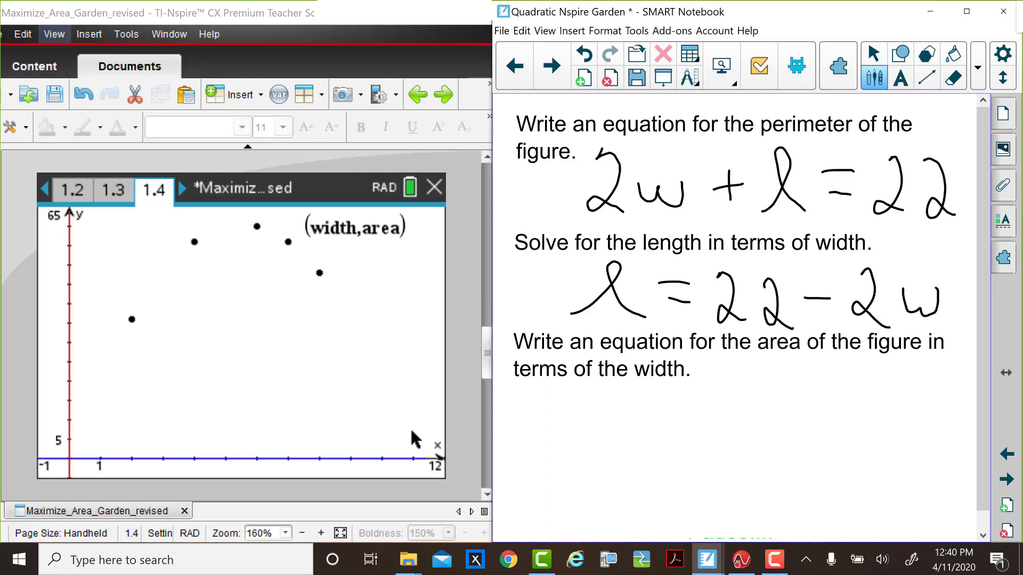
# Handwrite A = (22 − 2w)·w under the area prompt
pyautogui.moveTo(537, 395)
pyautogui.mouseDown()
pyautogui.moveTo(520, 454)
pyautogui.moveTo(543, 396)
pyautogui.moveTo(562, 451)
pyautogui.moveTo(528, 427)
pyautogui.moveTo(596, 417)
pyautogui.mouseUp()
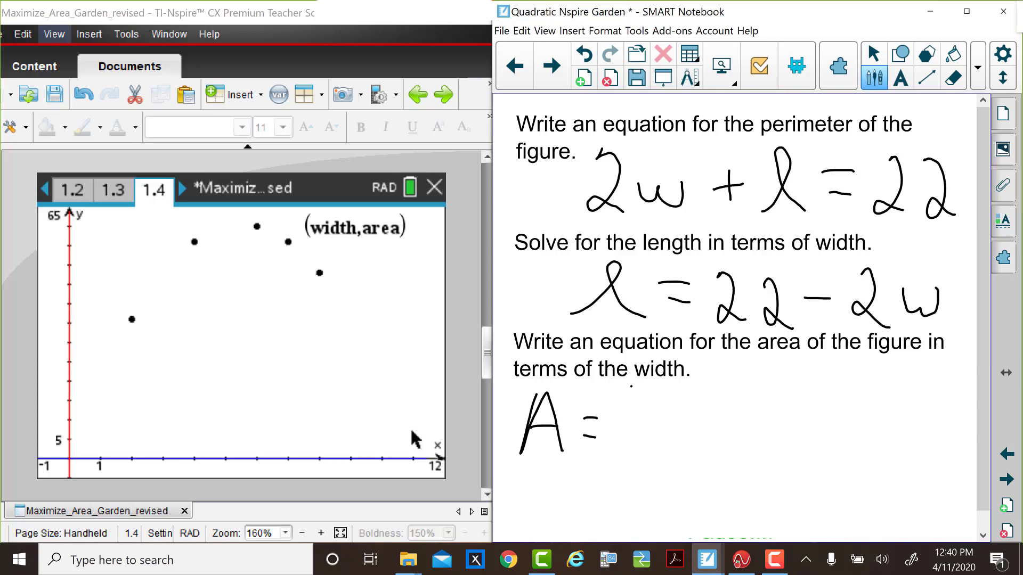
pyautogui.moveTo(631, 386); pyautogui.dragTo(633, 448)
pyautogui.moveTo(644, 410)
pyautogui.mouseDown()
pyautogui.moveTo(664, 425)
pyautogui.moveTo(650, 431)
pyautogui.moveTo(669, 442)
pyautogui.mouseUp()
pyautogui.moveTo(691, 404)
pyautogui.mouseDown()
pyautogui.moveTo(689, 457)
pyautogui.moveTo(767, 415)
pyautogui.moveTo(781, 418)
pyautogui.moveTo(771, 434)
pyautogui.moveTo(792, 448)
pyautogui.moveTo(835, 422)
pyautogui.mouseUp()
pyautogui.moveTo(828, 376)
pyautogui.mouseDown()
pyautogui.moveTo(859, 443)
pyautogui.moveTo(853, 450)
pyautogui.mouseUp()
pyautogui.moveTo(885, 409)
pyautogui.mouseDown()
pyautogui.moveTo(888, 424)
pyautogui.moveTo(904, 413)
pyautogui.moveTo(918, 434)
pyautogui.moveTo(927, 409)
pyautogui.mouseUp()
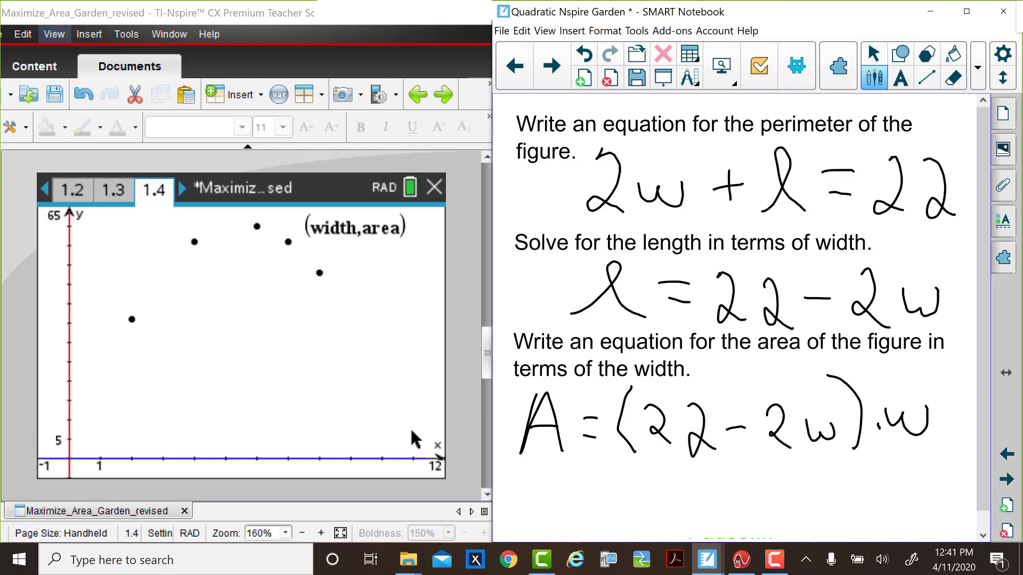
# Enter f1(x) = (22-2x)*x on page 1.4's function entry line
pyautogui.click(323, 417)
pyautogui.hotkey('ctrl', 'g')
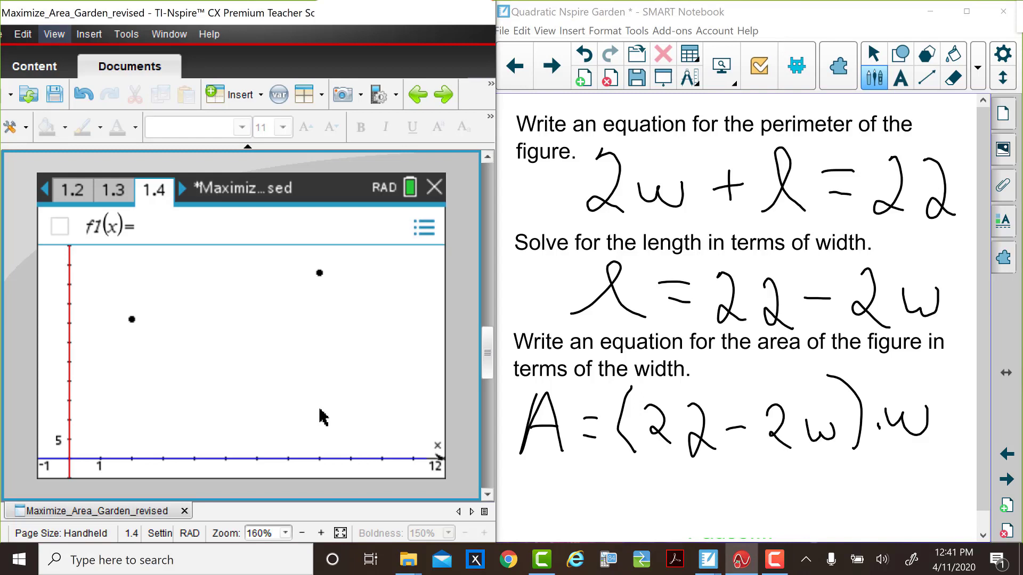
pyautogui.write('(')
pyautogui.write('22')
pyautogui.write('-2')
pyautogui.write('x')
pyautogui.write('*x')
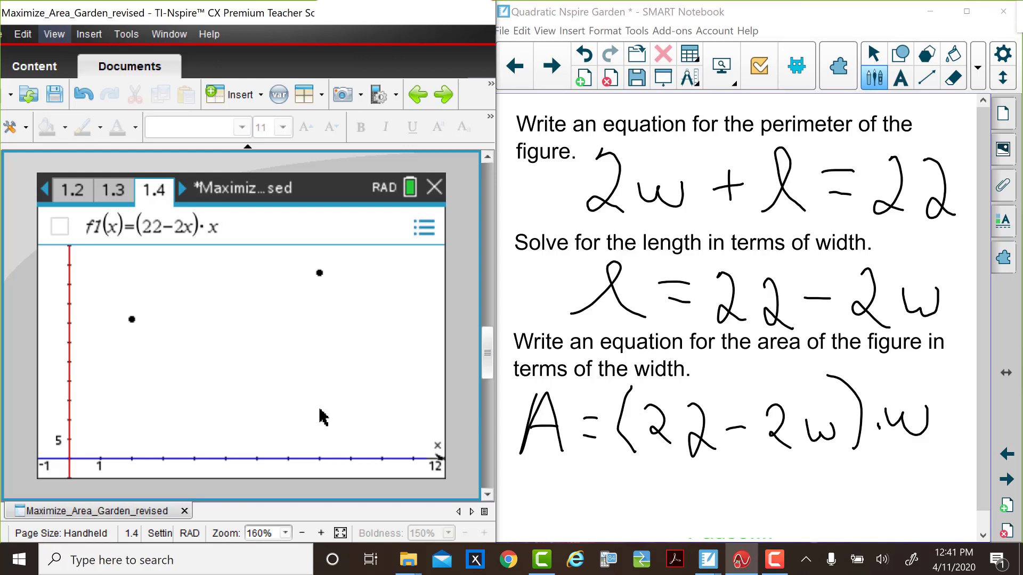
# Confirm f1(x) = (22−2x)·x so its parabola is drawn through the width–area points
pyautogui.press('Return')
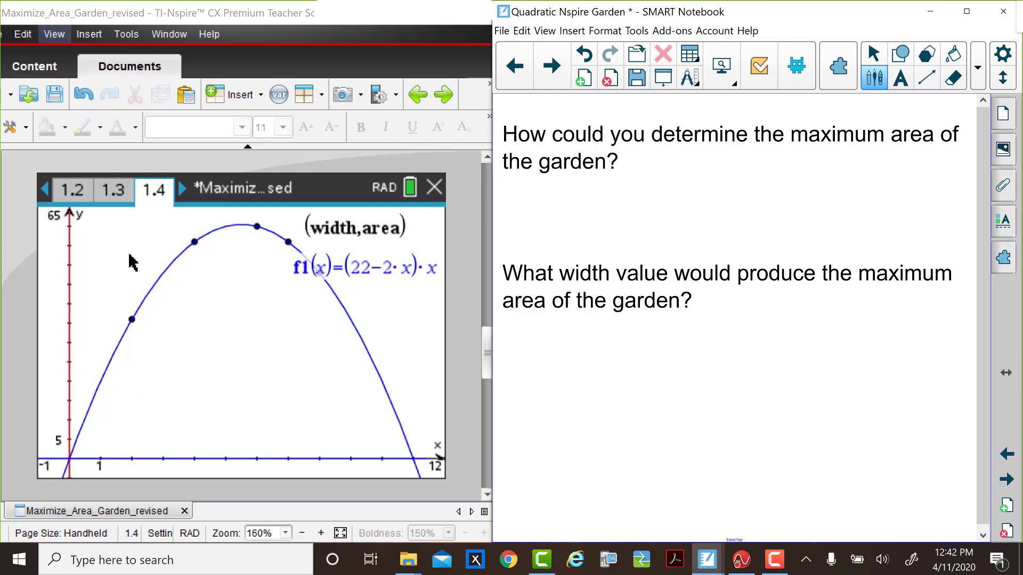
# Open the TI-Nspire graph menu to reach the tracing tools
pyautogui.click(26, 128)
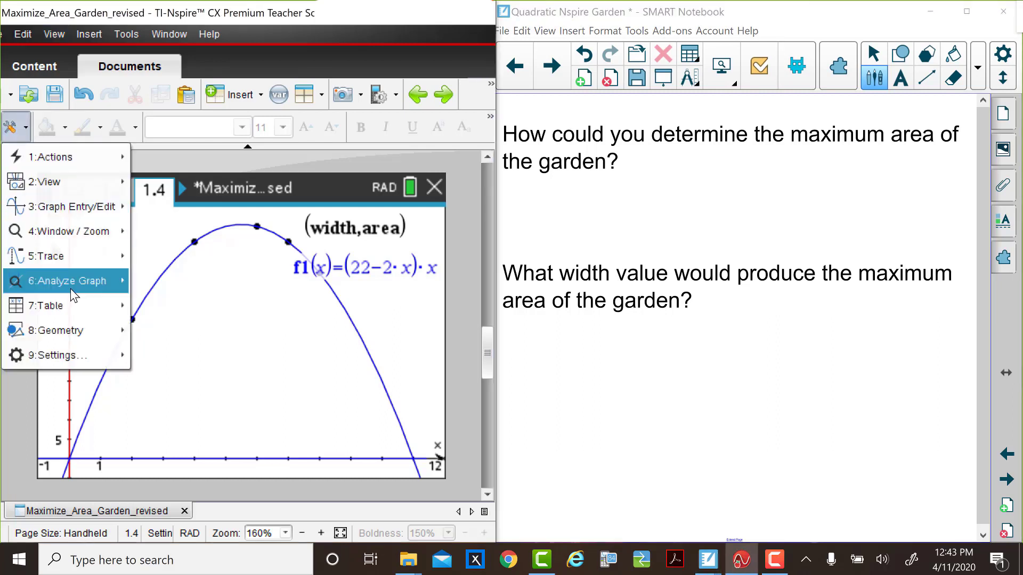
# Start Graph Trace, switch to f1, and step left along the parabola past the maximum (5.5, 60.5)
pyautogui.moveTo(68, 264)
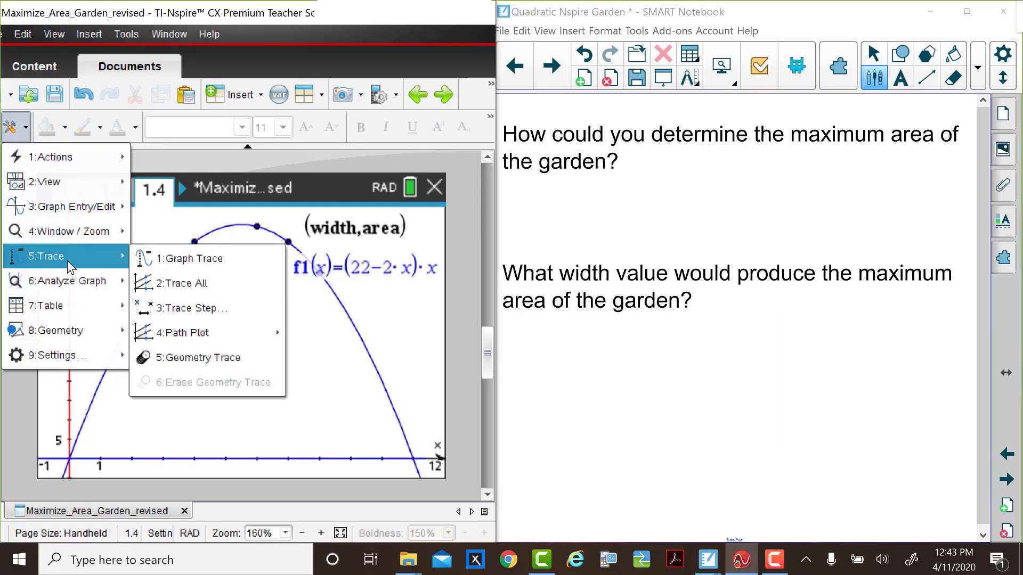
pyautogui.click(183, 260)
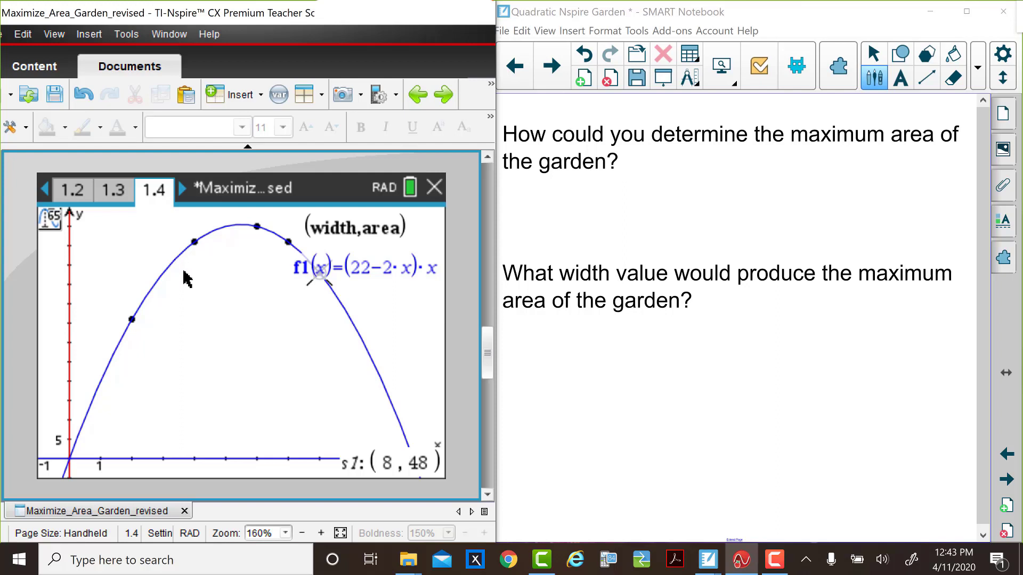
pyautogui.press('Left')
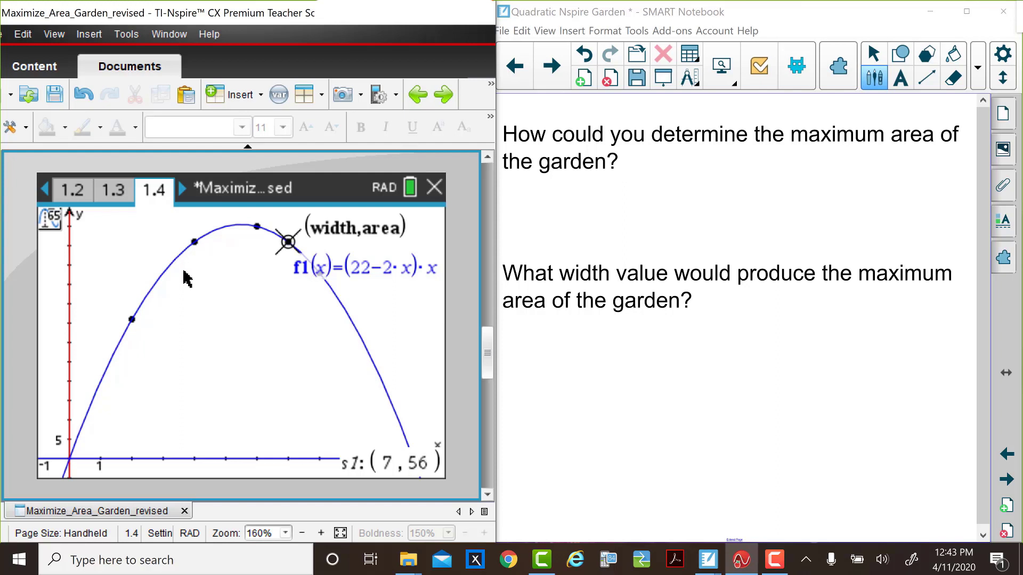
pyautogui.press('Down')
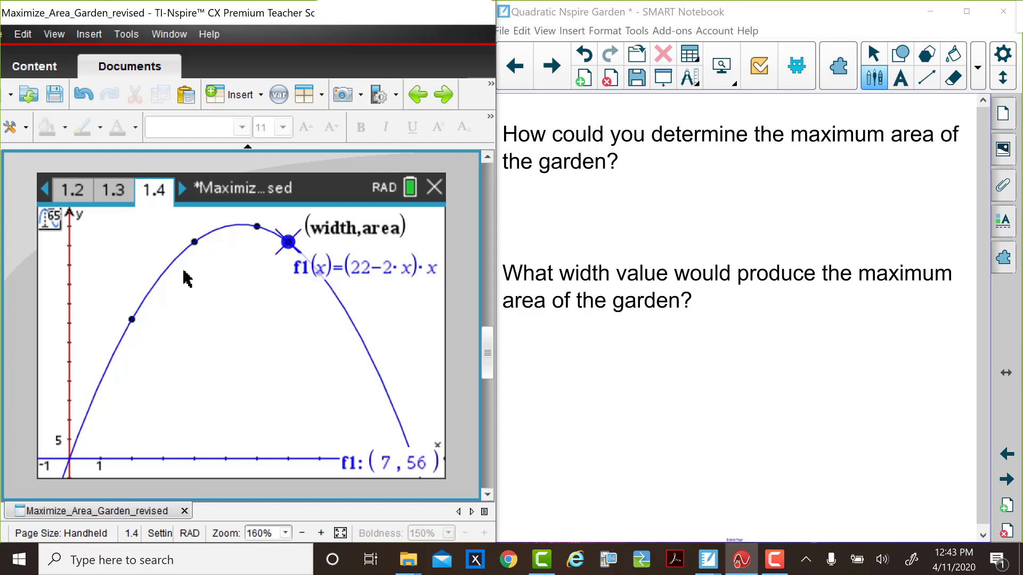
pyautogui.press('Left')
pyautogui.press('Left')
pyautogui.press('Left')
pyautogui.press('Left')
pyautogui.press('Left')
pyautogui.press('Left')
pyautogui.press('Left')
pyautogui.press('Left')
pyautogui.press('Left')
pyautogui.press('Left')
pyautogui.press('Left')
pyautogui.press('Left')
pyautogui.press('Left')
pyautogui.press('Left')
pyautogui.press('Left')
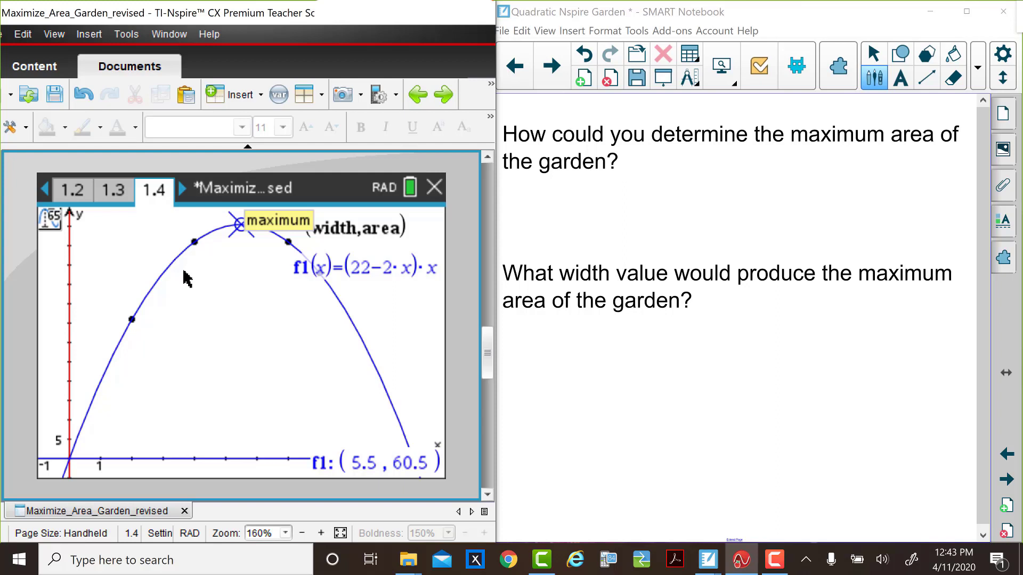
pyautogui.press('Left')
pyautogui.press('Left')
pyautogui.press('Left')
pyautogui.press('Left')
pyautogui.press('Left')
pyautogui.press('Left')
pyautogui.press('Left')
pyautogui.press('Left')
pyautogui.press('Left')
pyautogui.press('Left')
pyautogui.press('Left')
pyautogui.press('Left')
pyautogui.press('Left')
pyautogui.press('Left')
pyautogui.press('Left')
pyautogui.press('Left')
pyautogui.press('Left')
pyautogui.press('Left')
pyautogui.press('Left')
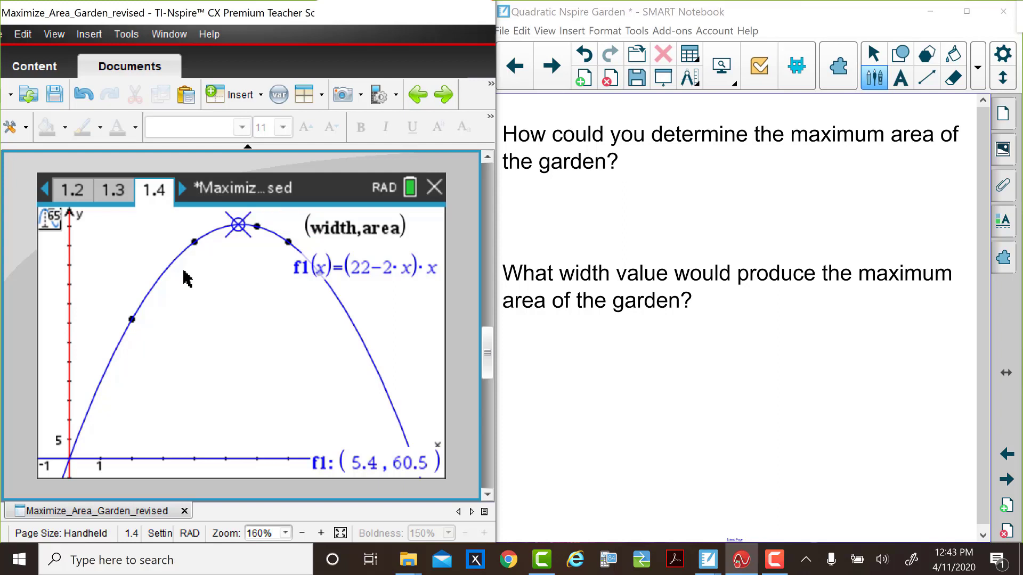
pyautogui.press('Left')
pyautogui.press('Left')
pyautogui.press('Left')
pyautogui.press('Left')
pyautogui.press('Left')
pyautogui.press('Left')
pyautogui.press('Left')
pyautogui.press('Left')
pyautogui.press('Left')
pyautogui.press('Left')
pyautogui.press('Left')
pyautogui.press('Left')
pyautogui.press('Left')
pyautogui.press('Left')
pyautogui.press('Left')
pyautogui.press('Left')
pyautogui.press('Left')
pyautogui.press('Left')
pyautogui.press('Left')
pyautogui.press('Left')
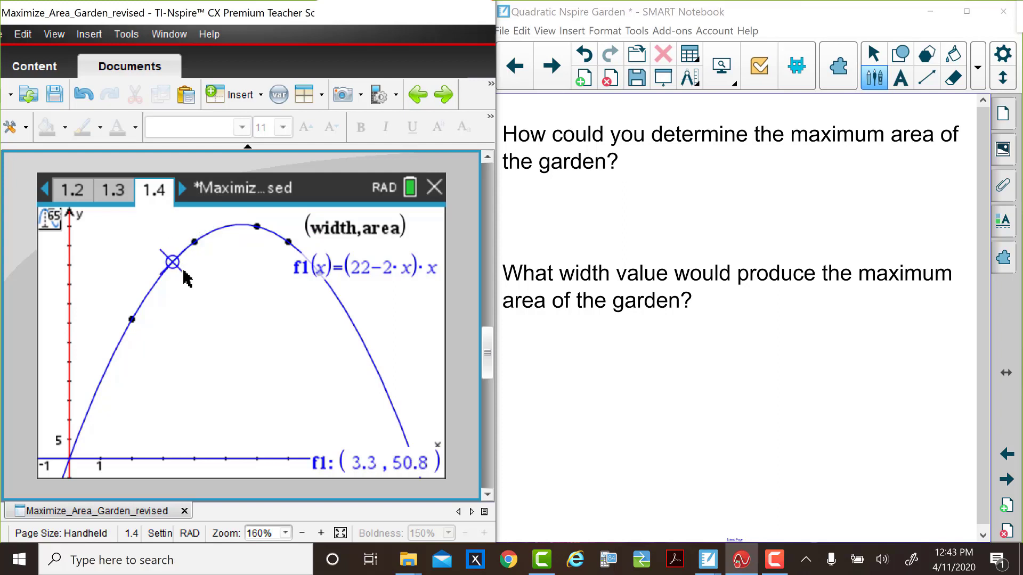
# Move the trace point left to the zero (0, 0), then right to the zero (11, 0)
pyautogui.press('Left')
pyautogui.press('Left')
pyautogui.press('Left')
pyautogui.press('Left')
pyautogui.press('Left')
pyautogui.press('Left')
pyautogui.press('Left')
pyautogui.press('Left')
pyautogui.press('Left')
pyautogui.press('Left')
pyautogui.press('Left')
pyautogui.press('Left')
pyautogui.press('Left')
pyautogui.press('Left')
pyautogui.press('Left')
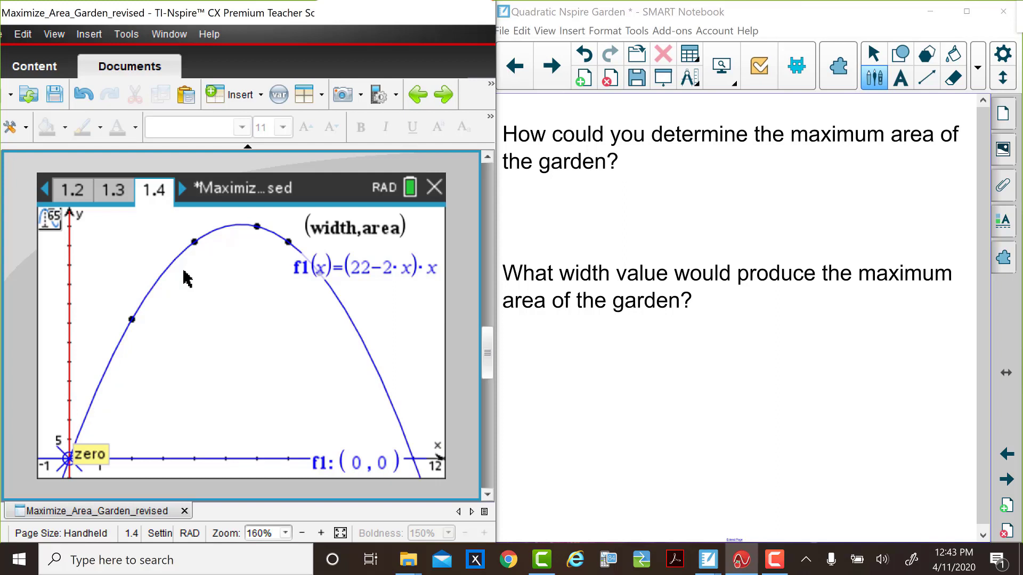
pyautogui.press('Right')
pyautogui.press('Right')
pyautogui.press('Right')
pyautogui.press('Right')
pyautogui.press('Right')
pyautogui.press('Right')
pyautogui.press('Right')
pyautogui.press('Right')
pyautogui.press('Right')
pyautogui.press('Right')
pyautogui.press('Right')
pyautogui.press('Right')
pyautogui.press('Right')
pyautogui.press('Right')
pyautogui.press('Right')
pyautogui.press('Right')
pyautogui.press('Right')
pyautogui.press('Right')
pyautogui.press('Right')
pyautogui.press('Right')
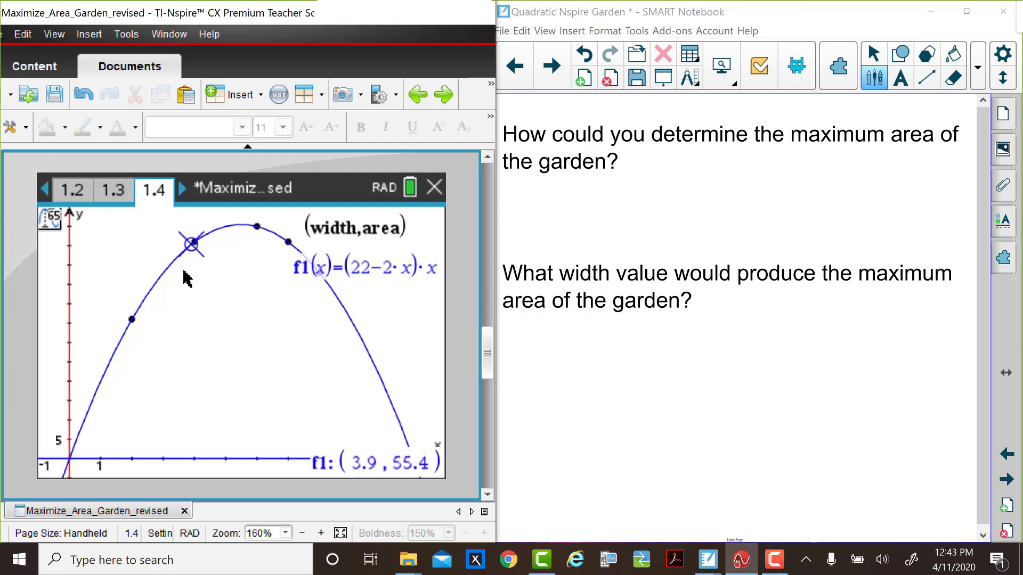
pyautogui.press('Right')
pyautogui.press('Right')
pyautogui.press('Right')
pyautogui.press('Right')
pyautogui.press('Right')
pyautogui.press('Right')
pyautogui.press('Right')
pyautogui.press('Right')
pyautogui.press('Right')
pyautogui.press('Right')
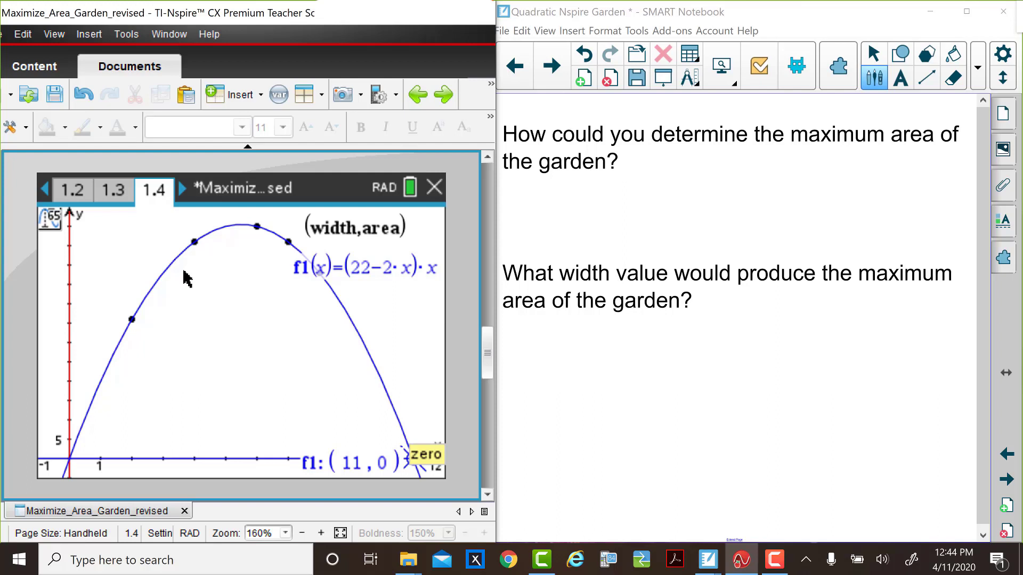
# Handwrite W = 5.5 m below the width question in SMART Notebook
pyautogui.click(597, 351)
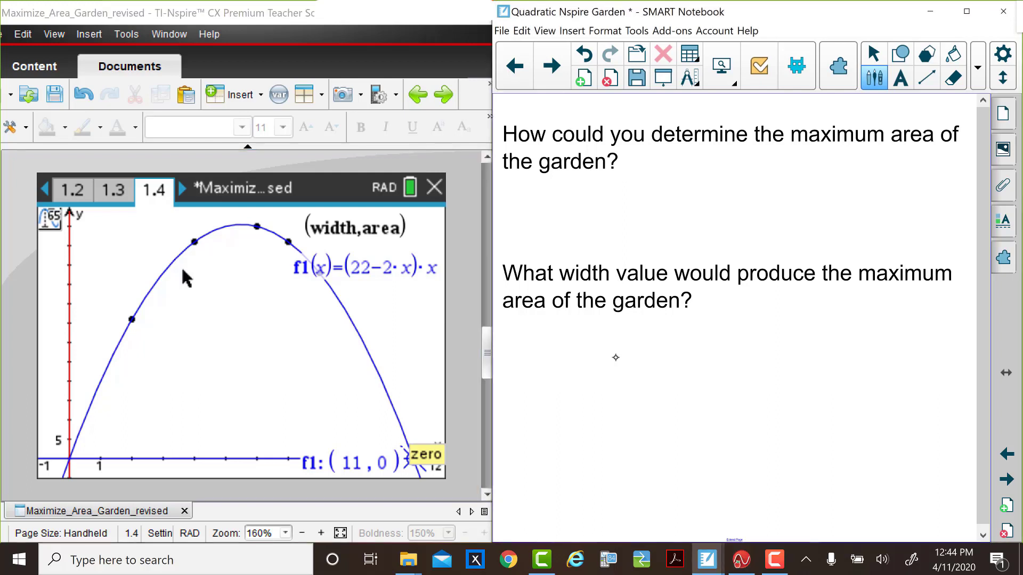
pyautogui.moveTo(603, 332)
pyautogui.mouseDown()
pyautogui.moveTo(609, 368)
pyautogui.moveTo(628, 357)
pyautogui.moveTo(632, 366)
pyautogui.moveTo(653, 362)
pyautogui.moveTo(655, 327)
pyautogui.moveTo(707, 349)
pyautogui.moveTo(714, 371)
pyautogui.mouseUp()
pyautogui.moveTo(768, 331)
pyautogui.mouseDown()
pyautogui.moveTo(738, 341)
pyautogui.moveTo(760, 369)
pyautogui.moveTo(743, 378)
pyautogui.moveTo(782, 381)
pyautogui.mouseUp()
pyautogui.moveTo(824, 333)
pyautogui.mouseDown()
pyautogui.moveTo(806, 343)
pyautogui.moveTo(821, 372)
pyautogui.moveTo(805, 378)
pyautogui.mouseUp()
pyautogui.moveTo(861, 353)
pyautogui.mouseDown()
pyautogui.moveTo(864, 378)
pyautogui.moveTo(895, 354)
pyautogui.moveTo(901, 370)
pyautogui.mouseUp()
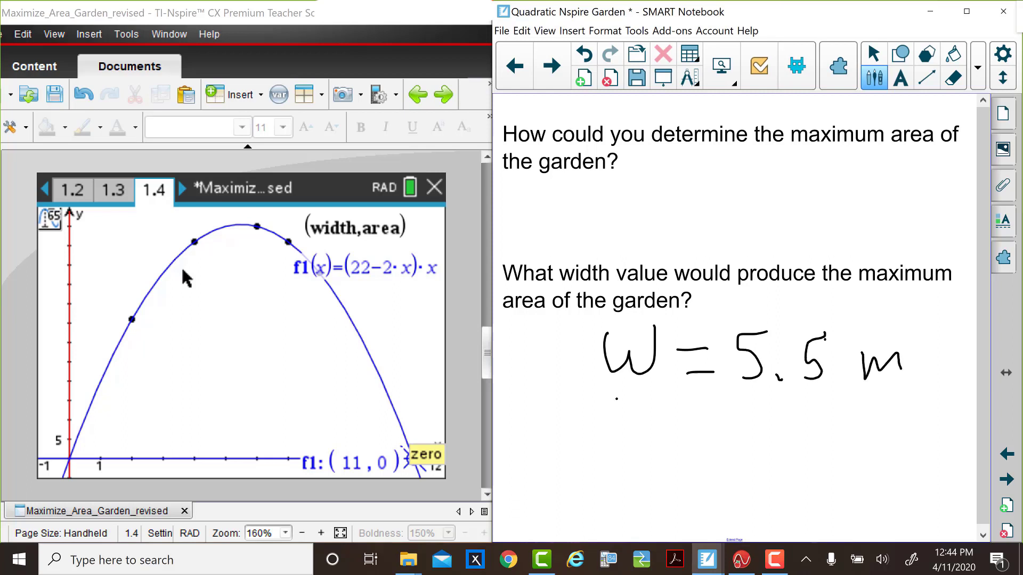
# Handwrite A = 60.5 m² on the line beneath the width answer
pyautogui.moveTo(617, 399)
pyautogui.mouseDown()
pyautogui.moveTo(606, 448)
pyautogui.moveTo(648, 442)
pyautogui.moveTo(638, 419)
pyautogui.moveTo(693, 415)
pyautogui.mouseUp()
pyautogui.moveTo(671, 439); pyautogui.dragTo(700, 437)
pyautogui.moveTo(733, 397)
pyautogui.mouseDown()
pyautogui.moveTo(722, 429)
pyautogui.moveTo(750, 438)
pyautogui.moveTo(727, 436)
pyautogui.mouseUp()
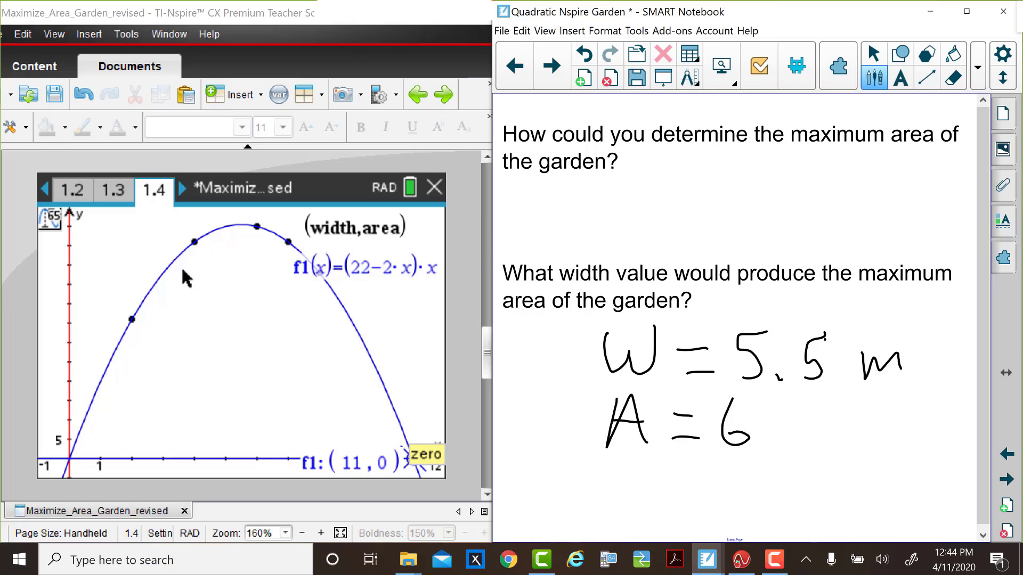
pyautogui.moveTo(787, 410)
pyautogui.mouseDown()
pyautogui.moveTo(774, 434)
pyautogui.moveTo(805, 416)
pyautogui.mouseUp()
pyautogui.moveTo(872, 403)
pyautogui.mouseDown()
pyautogui.moveTo(851, 424)
pyautogui.moveTo(866, 429)
pyautogui.moveTo(845, 443)
pyautogui.mouseUp()
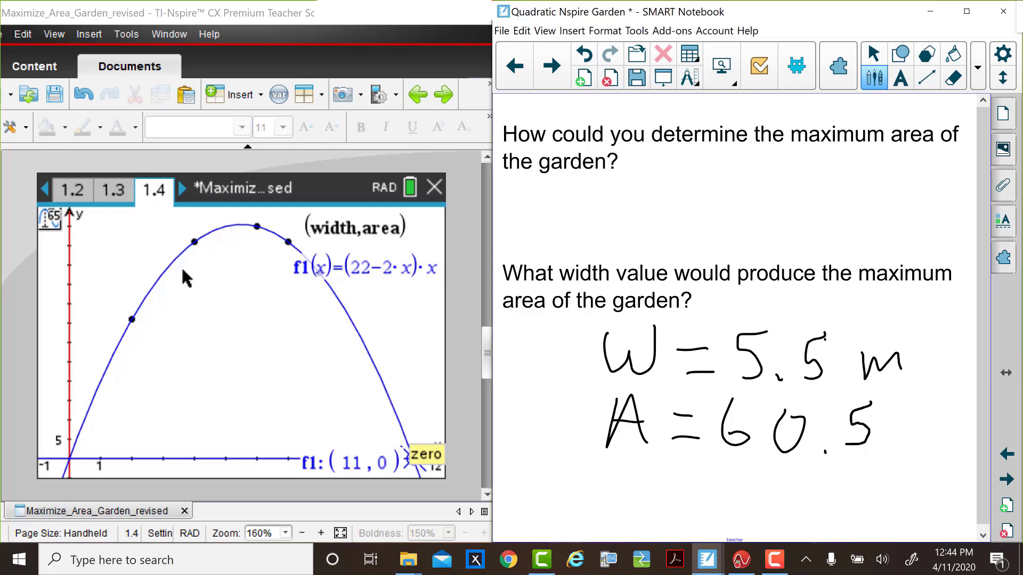
pyautogui.moveTo(902, 426)
pyautogui.mouseDown()
pyautogui.moveTo(906, 449)
pyautogui.moveTo(917, 419)
pyautogui.moveTo(940, 448)
pyautogui.mouseUp()
pyautogui.moveTo(939, 383)
pyautogui.mouseDown()
pyautogui.moveTo(945, 405)
pyautogui.moveTo(974, 411)
pyautogui.mouseUp()
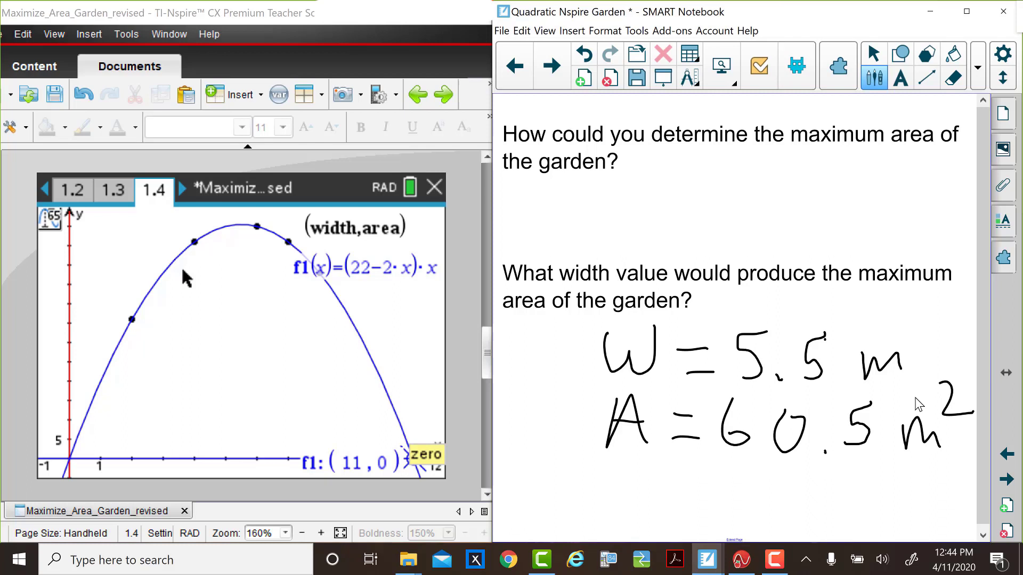
pyautogui.click(254, 98)
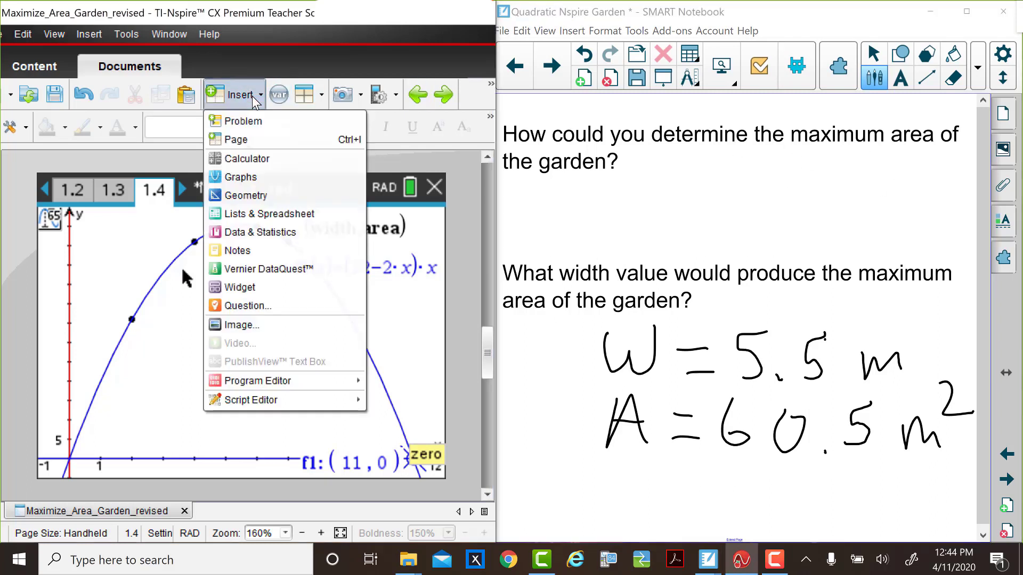
# On a new Calculator page, evaluate f1(5.5) to get 60.5
pyautogui.click(266, 159)
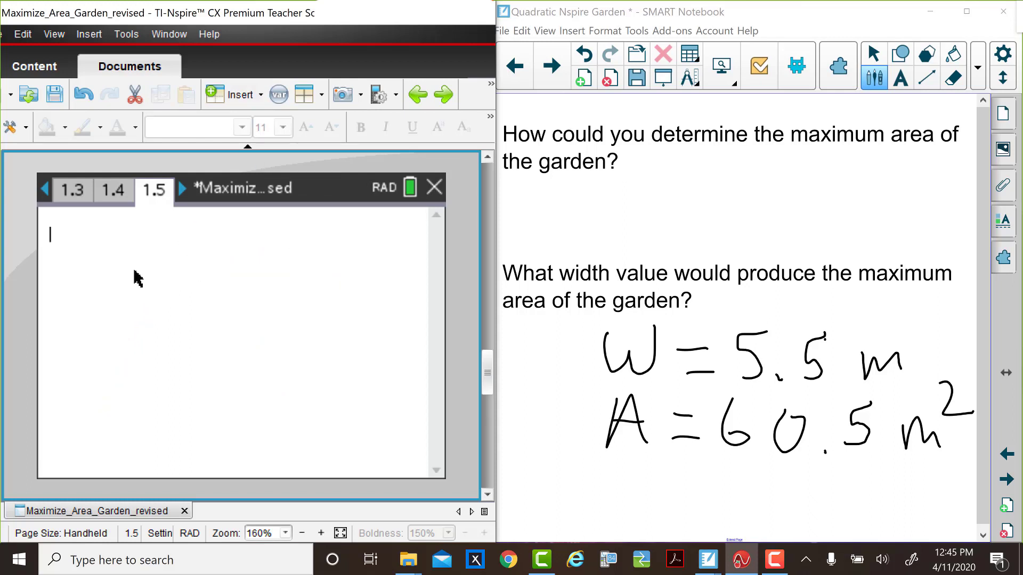
pyautogui.write('f1(5.5')
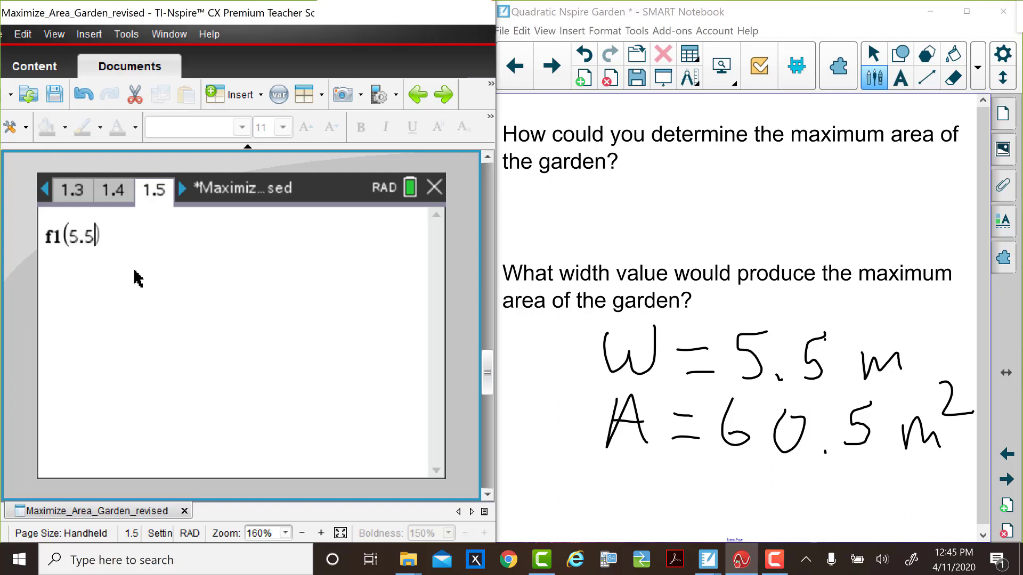
pyautogui.press('Return')
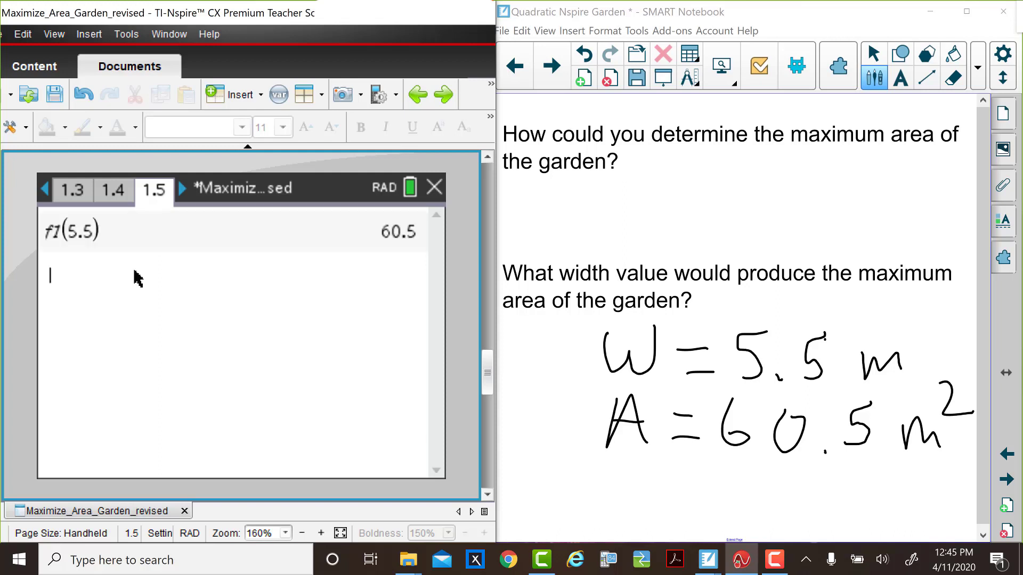
# Advance to the challenge slide about a four-sided garden with 22 meters of fencing
pyautogui.click(1006, 479)
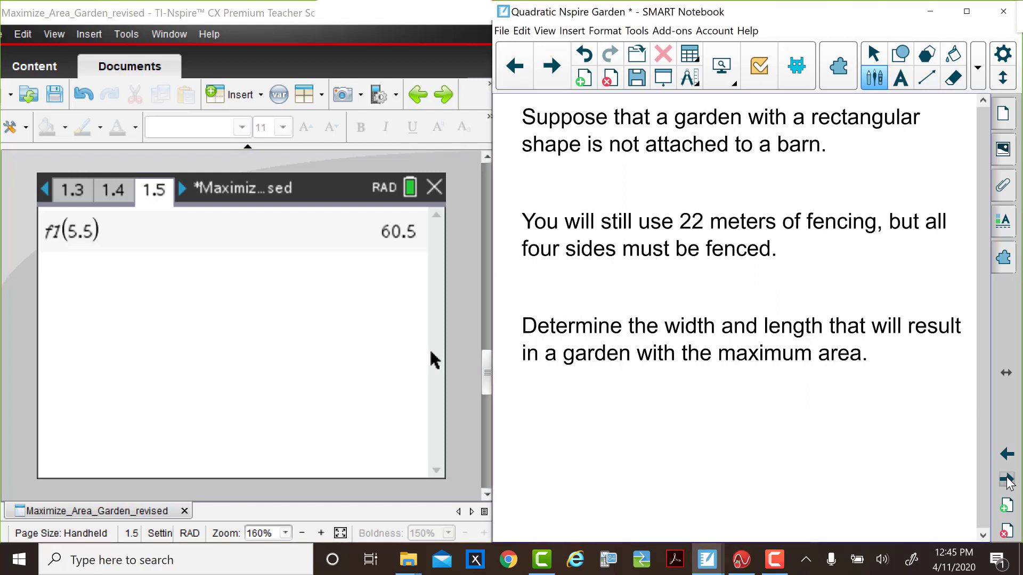